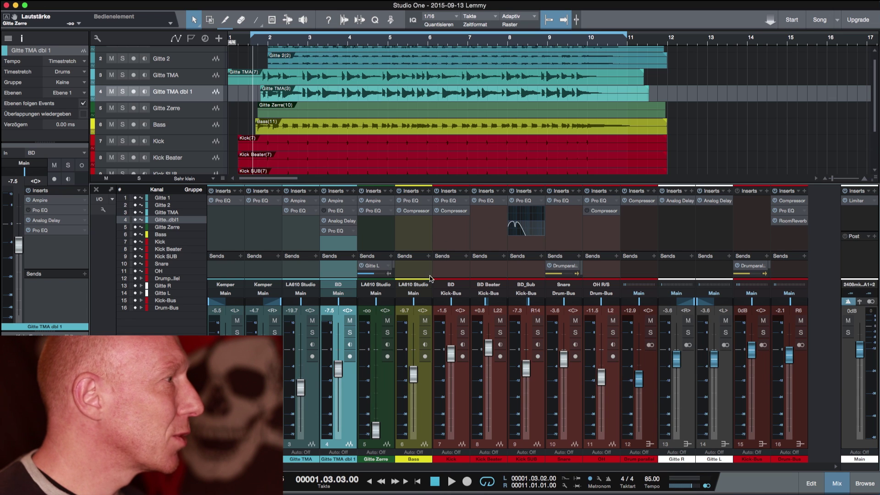
Open the fourth insert, Pro EQ, on the Gitte TMA dbl 1 channel and set its LC frequency to 110 Hz.
left_click(336, 231)
left_click_drag(429, 149, 495, 171)
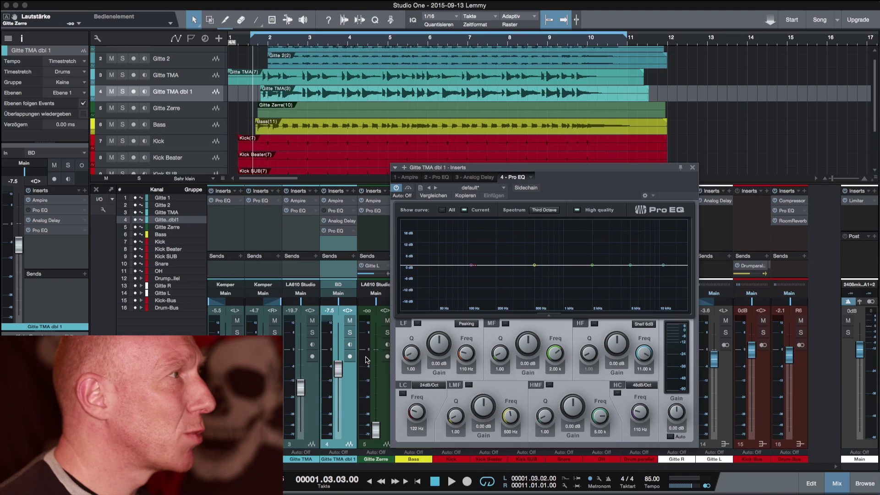
left_click_drag(614, 170, 589, 176)
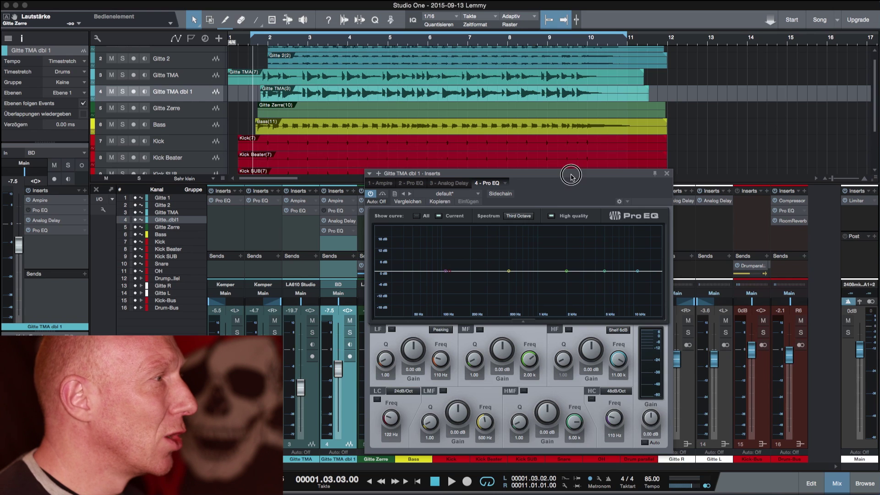
left_click(391, 435)
type("110")
key("Return")
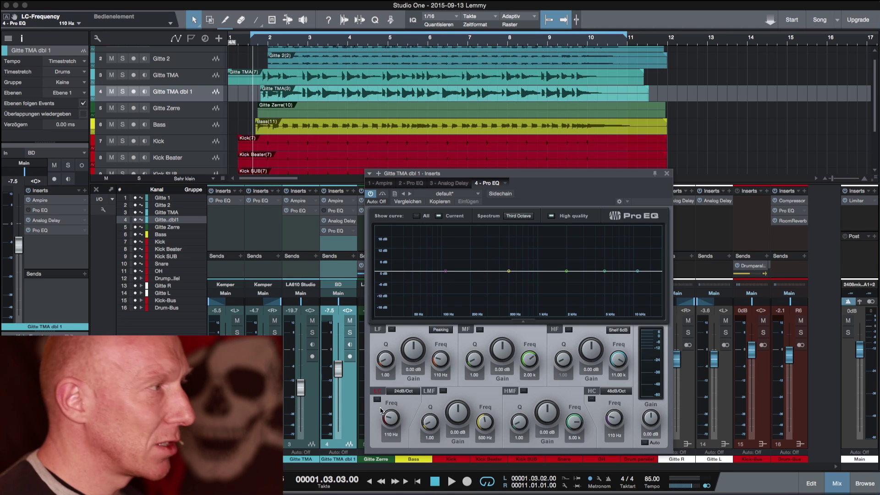
Enable the low-cut (LC) filter and set its slope to 12dB/Oct.
left_click(402, 392)
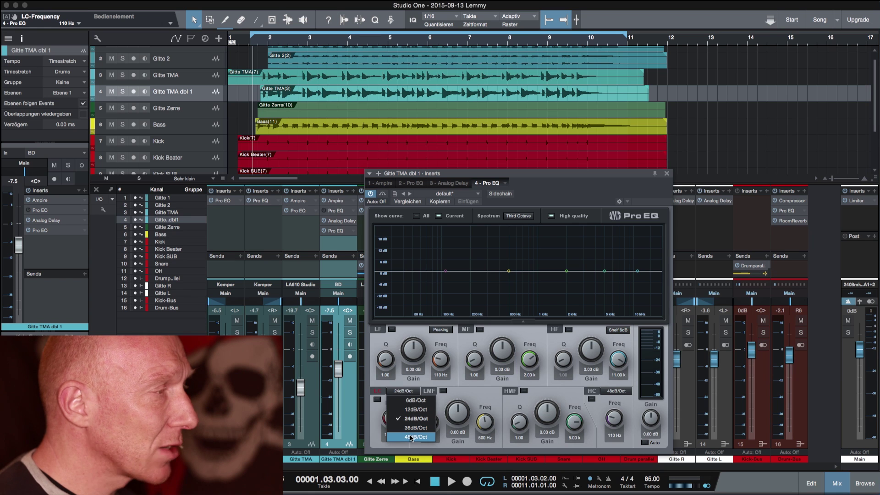
left_click(409, 385)
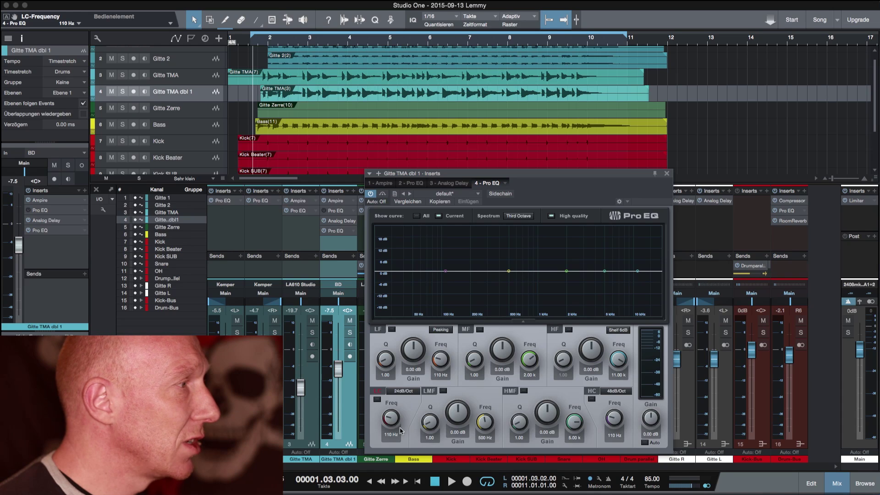
left_click(378, 399)
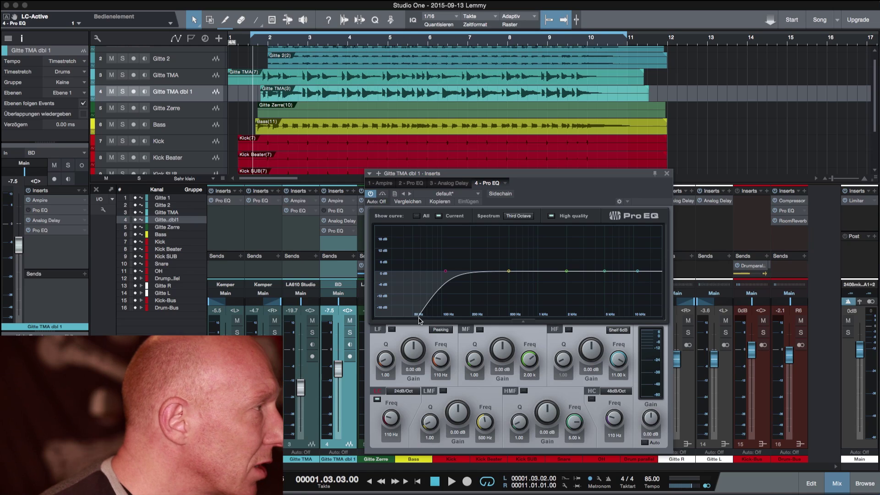
left_click(410, 392)
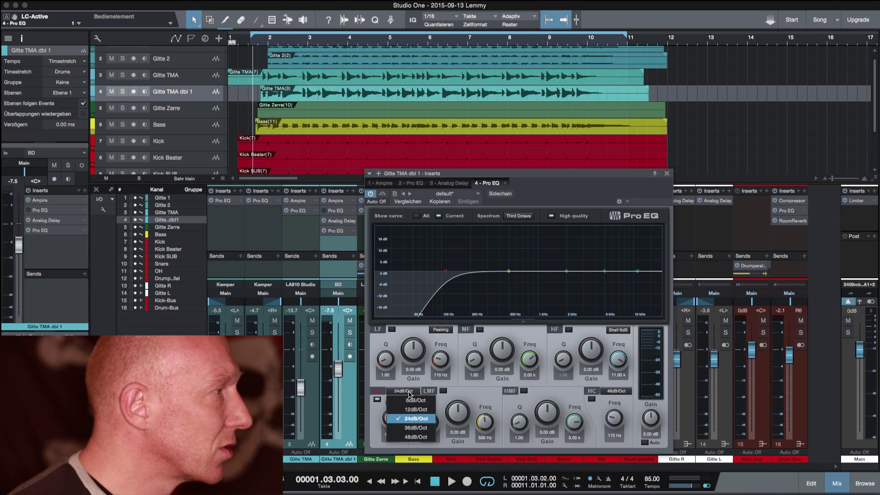
left_click(410, 410)
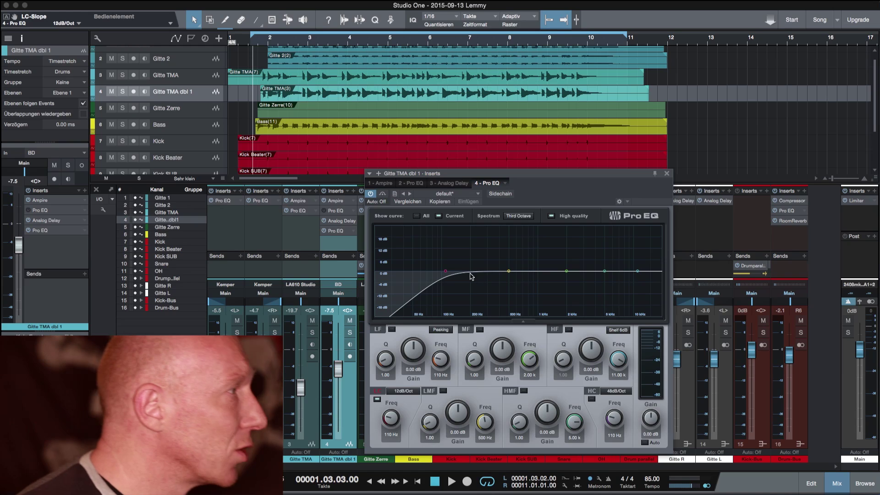
left_click(419, 295)
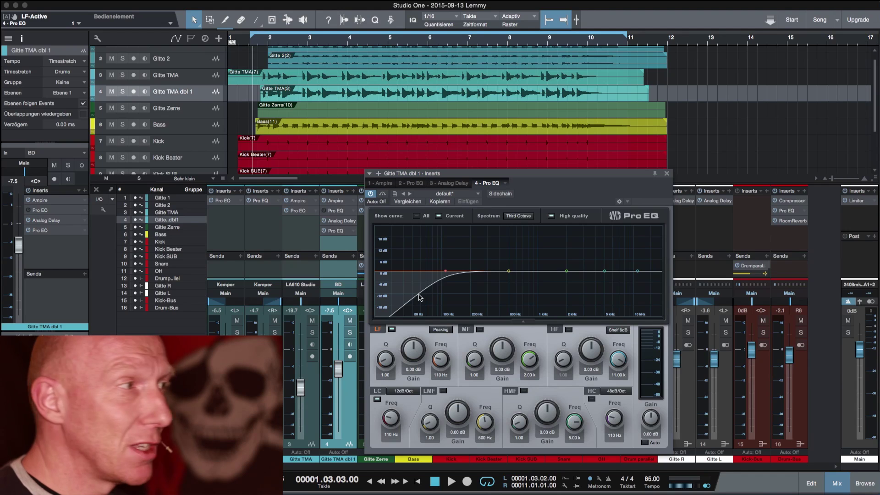
left_click(442, 194)
left_click_drag(446, 175, 474, 181)
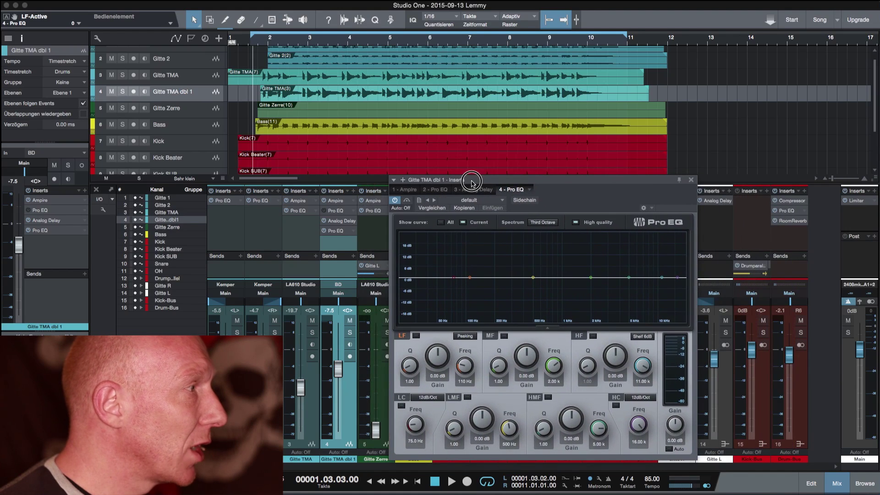
Solo the Gitte TMA dbl 1 channel and play it briefly to view its frequency spectrum in the Pro EQ.
left_click(350, 333)
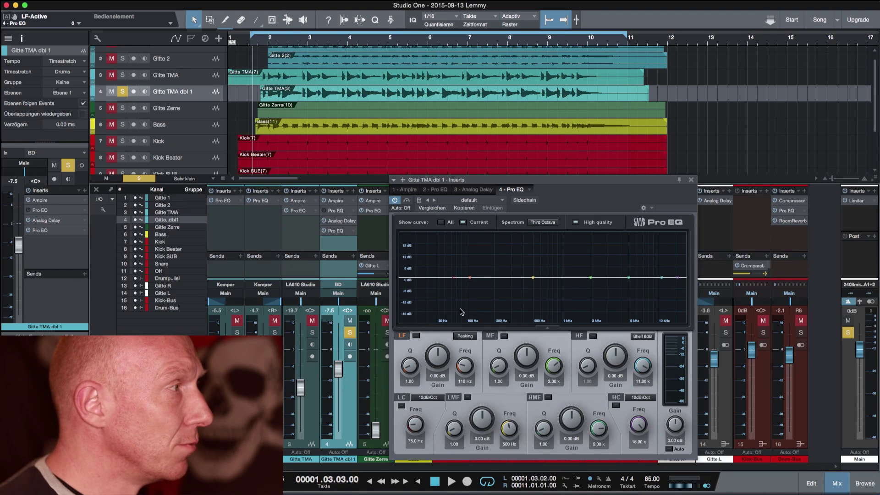
key("space")
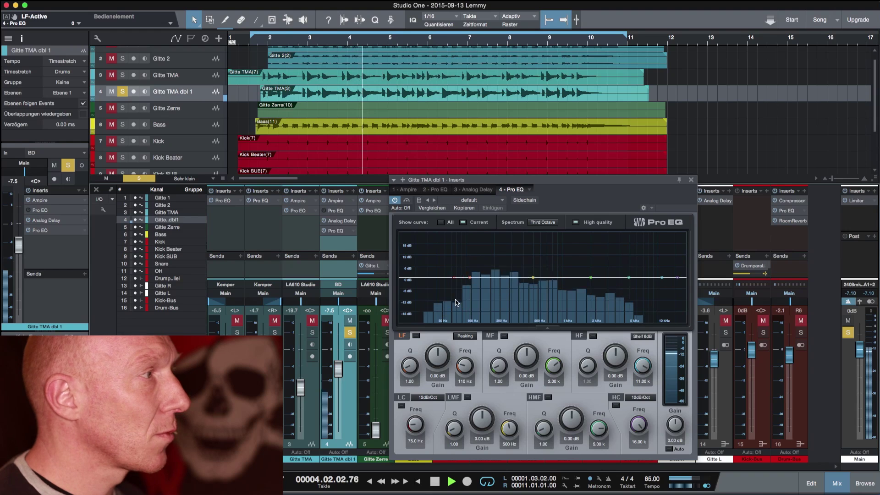
key("space")
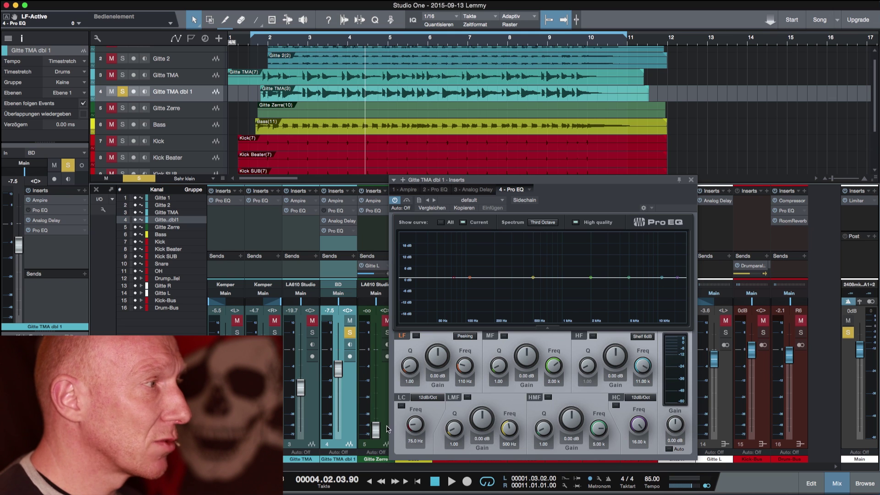
Lower the LC frequency to about 20.9 Hz, enable the low cut, and set its slope to 24dB/Oct.
left_click_drag(415, 428, 415, 462)
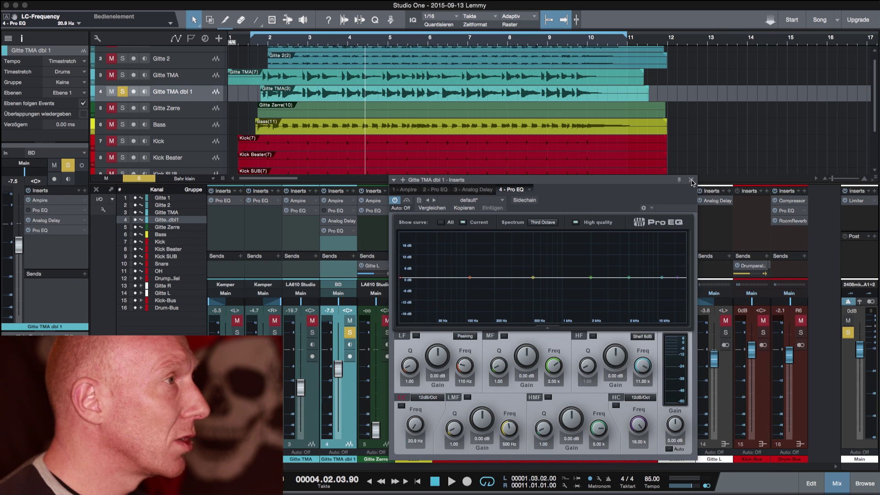
left_click(402, 406)
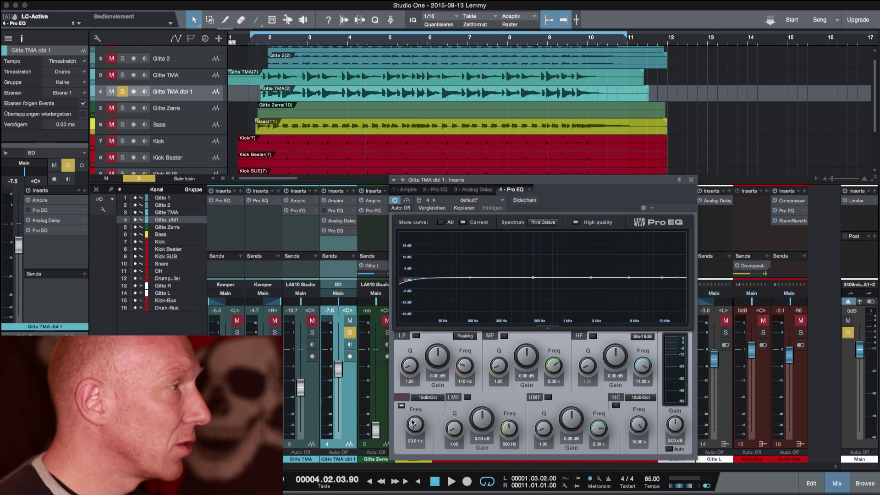
left_click(428, 397)
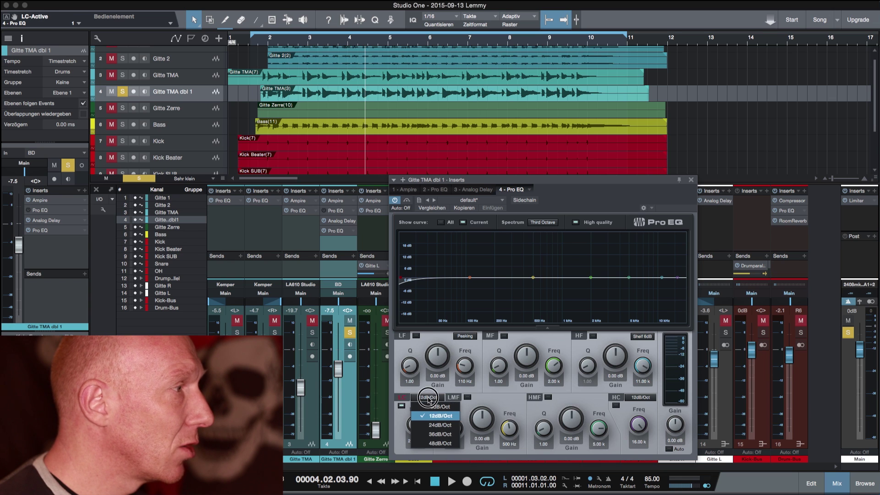
left_click(440, 416)
left_click(427, 397)
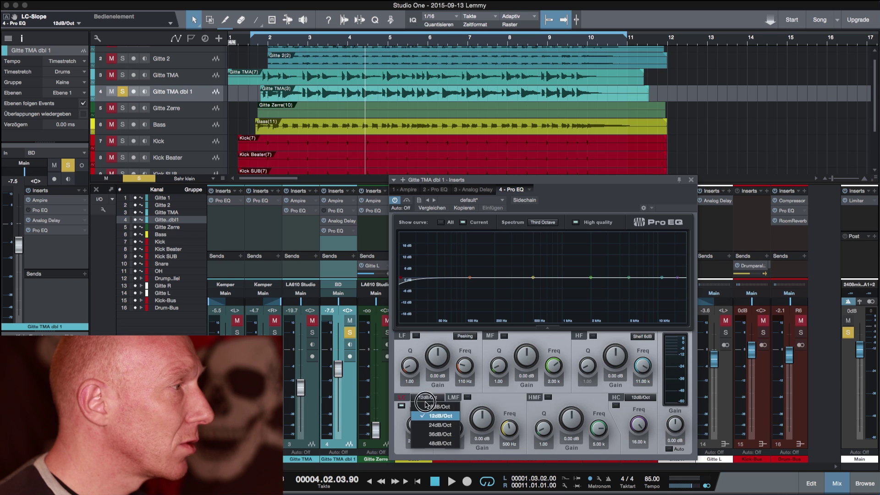
left_click(439, 427)
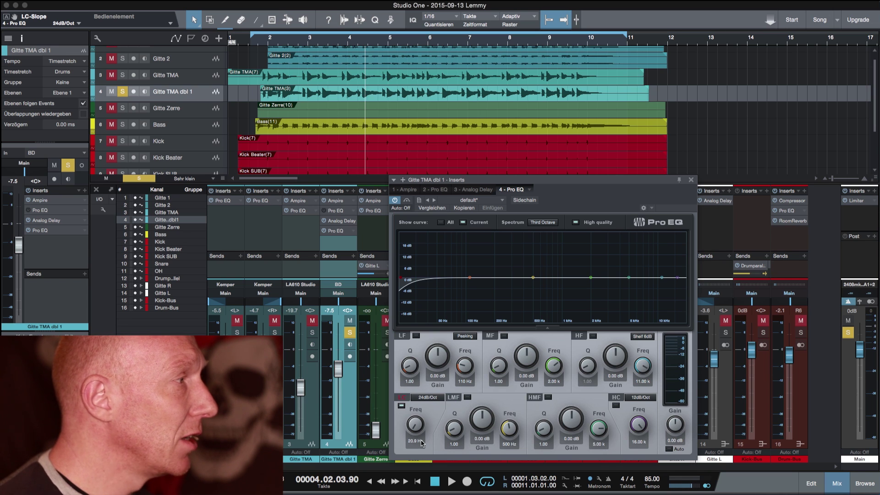
Raise the LC frequency to about 122 Hz while the full, unsoloed mix plays from just before bar 2.
left_click(350, 333)
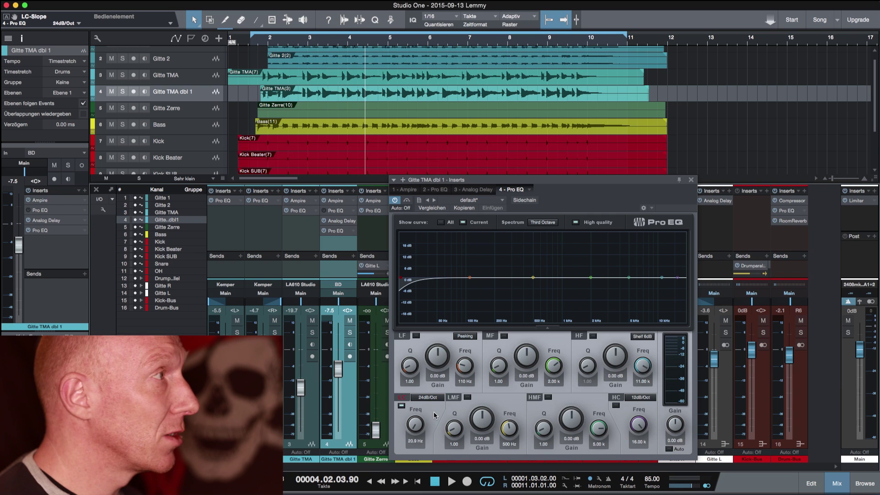
left_click(257, 44)
key("space")
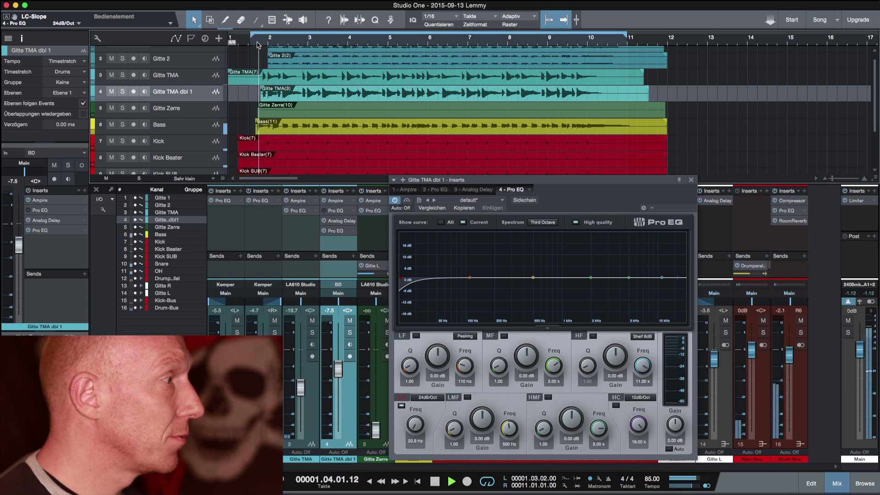
left_click_drag(411, 428, 410, 406)
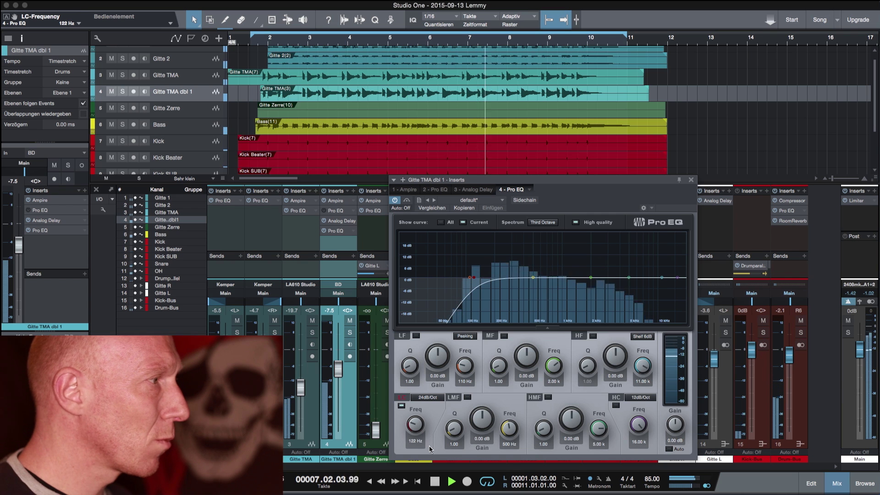
key("space")
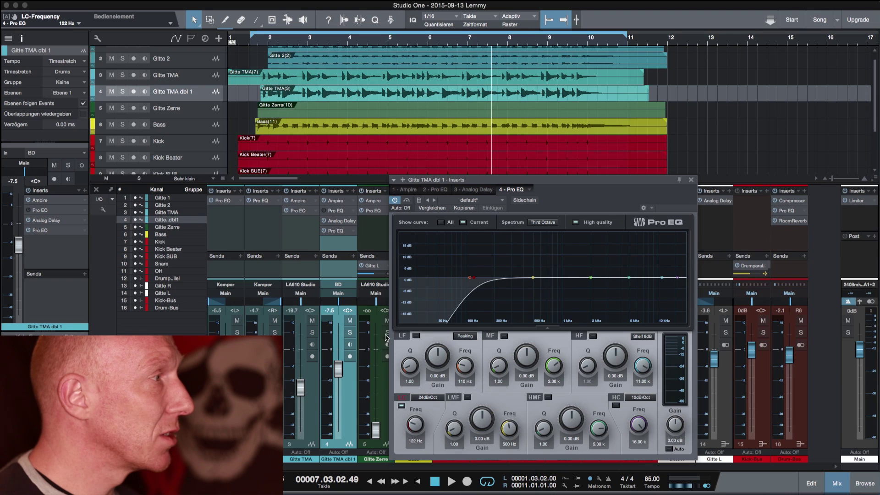
Solo the Gitte TMA dbl 1 channel and compare its sound with the low cut off and on, leaving it on.
left_click(349, 332)
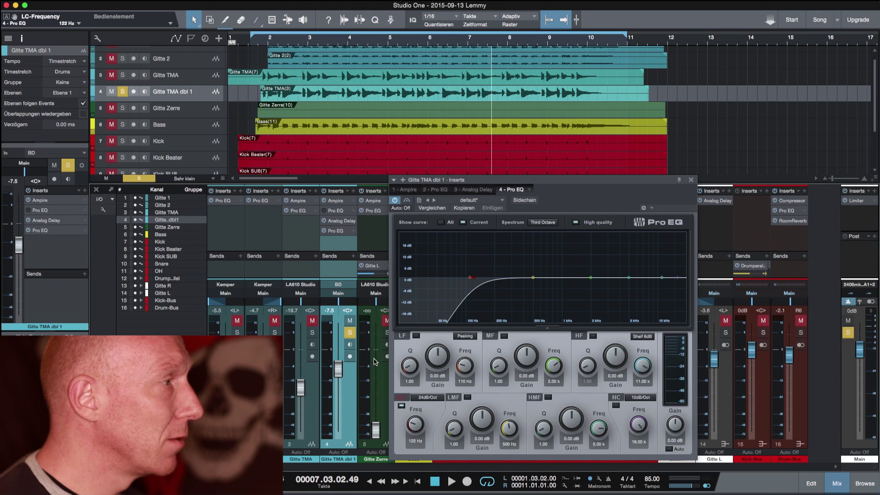
left_click(402, 406)
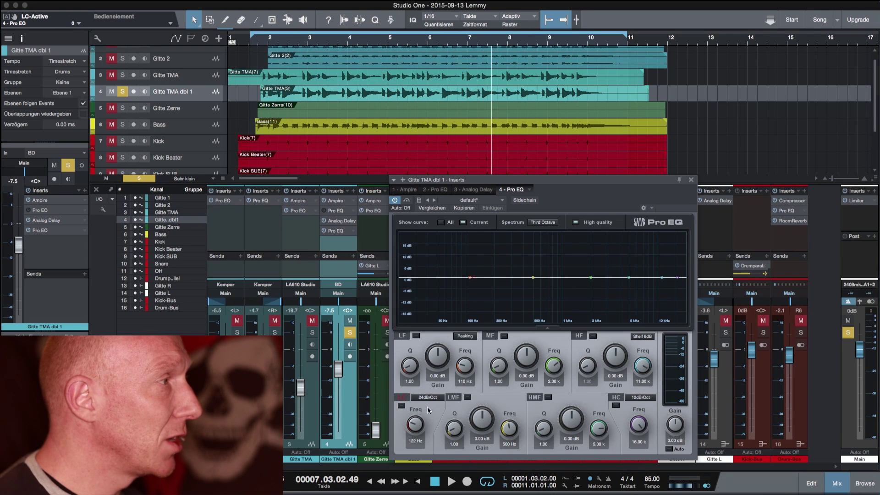
left_click(262, 41)
key("space")
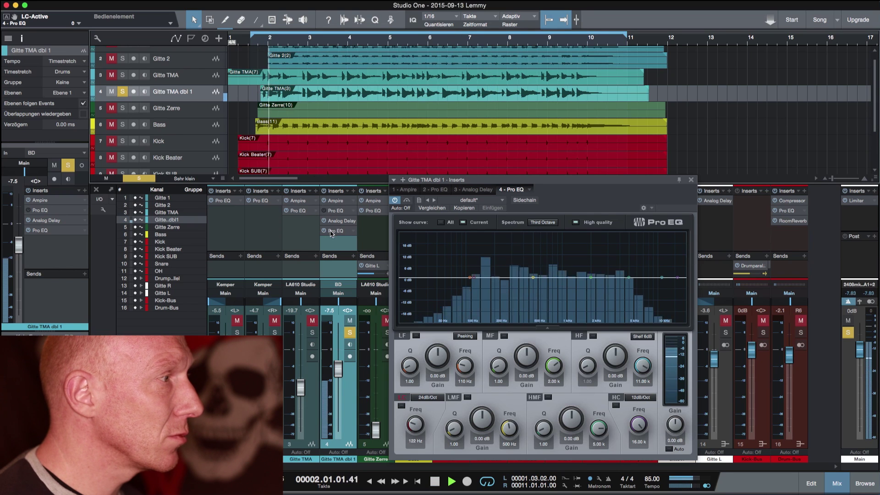
left_click(401, 406)
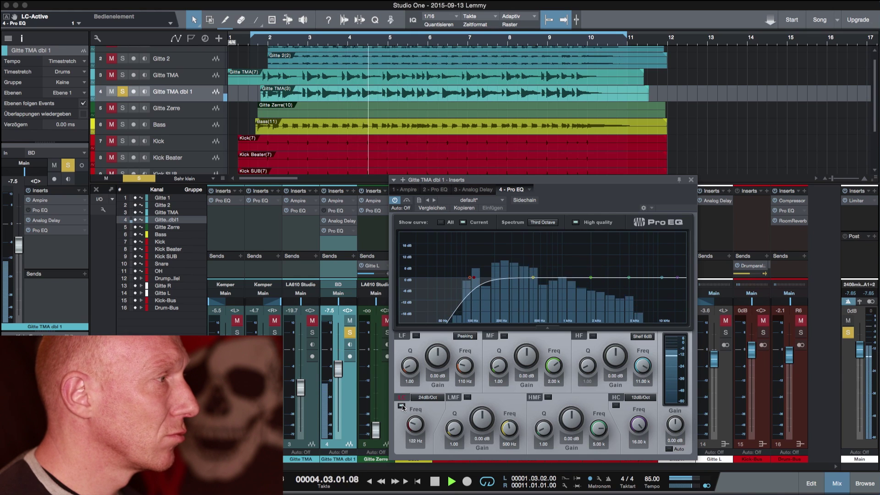
left_click(401, 406)
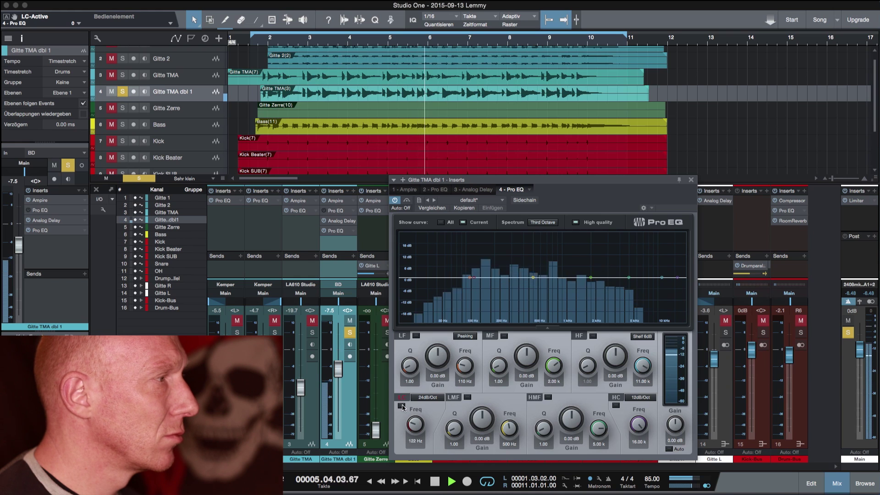
left_click(401, 405)
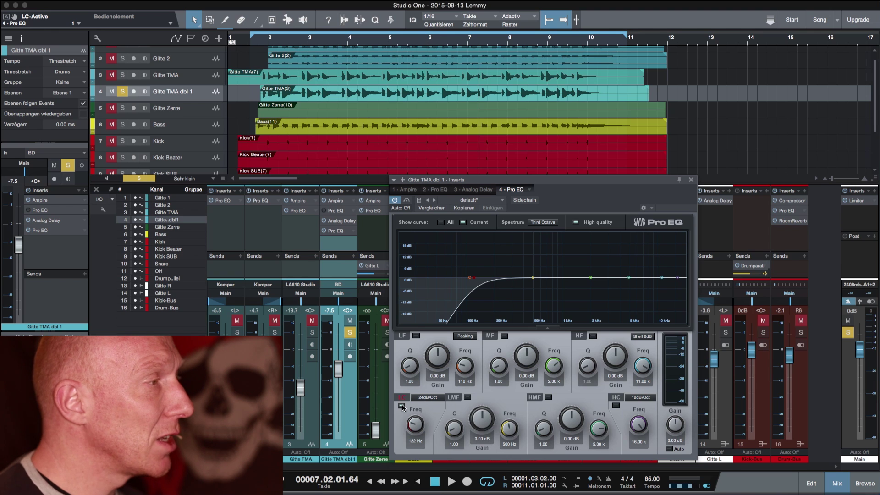
Try flatter LC slopes of 12dB/Oct and 6dB/Oct, and raise the LC frequency to about 288 Hz.
left_click(427, 398)
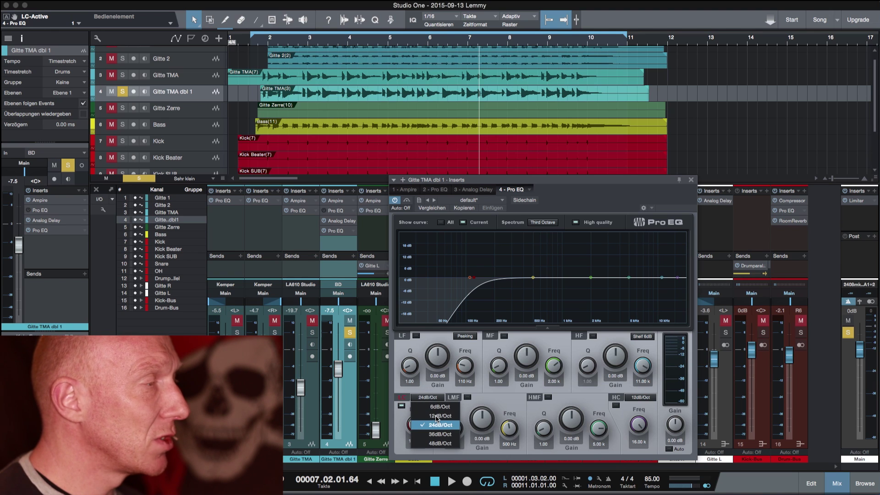
left_click(437, 416)
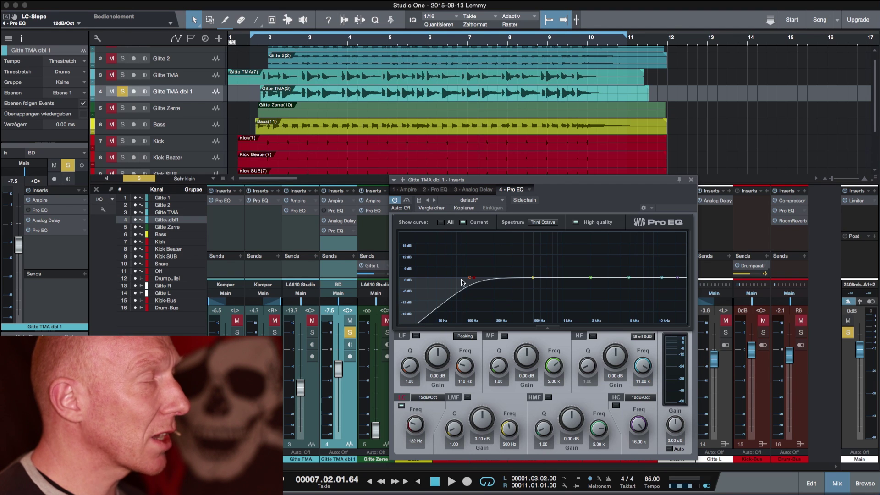
left_click(428, 397)
left_click(431, 405)
left_click_drag(416, 428, 411, 413)
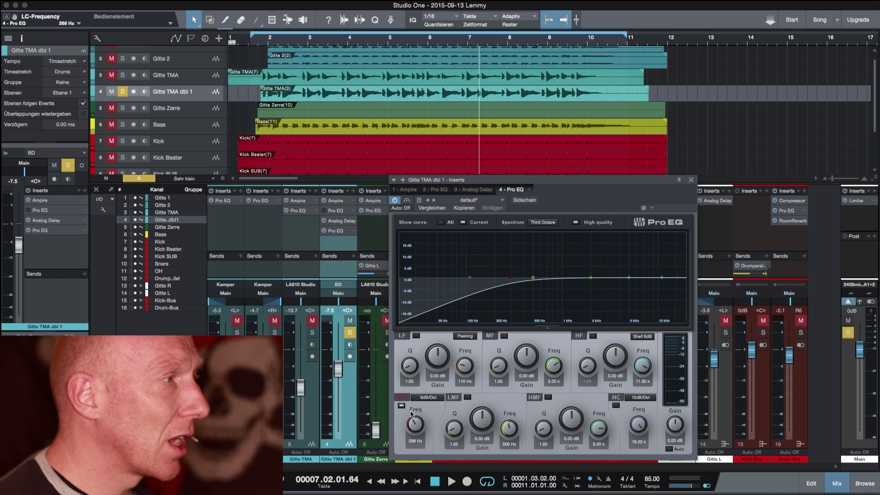
Set the LC slope to 48dB/Oct and the LC frequency to 30 Hz.
left_click(428, 397)
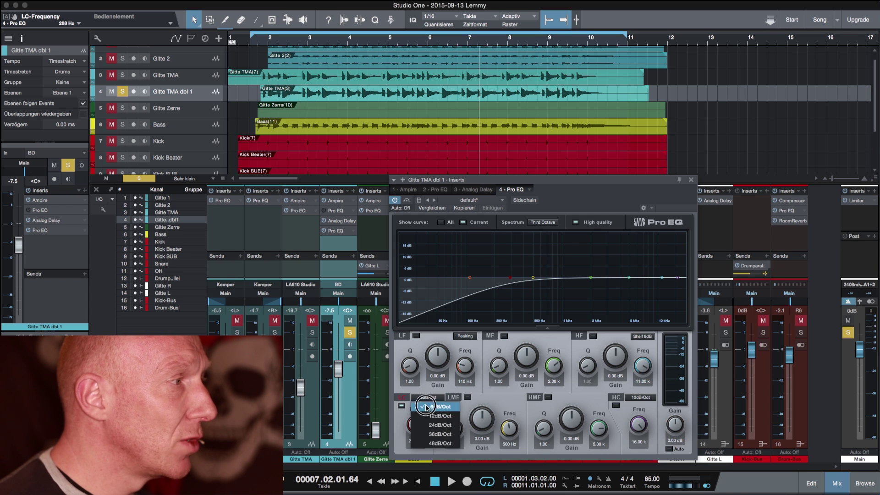
left_click(441, 444)
left_click(415, 442)
type("30")
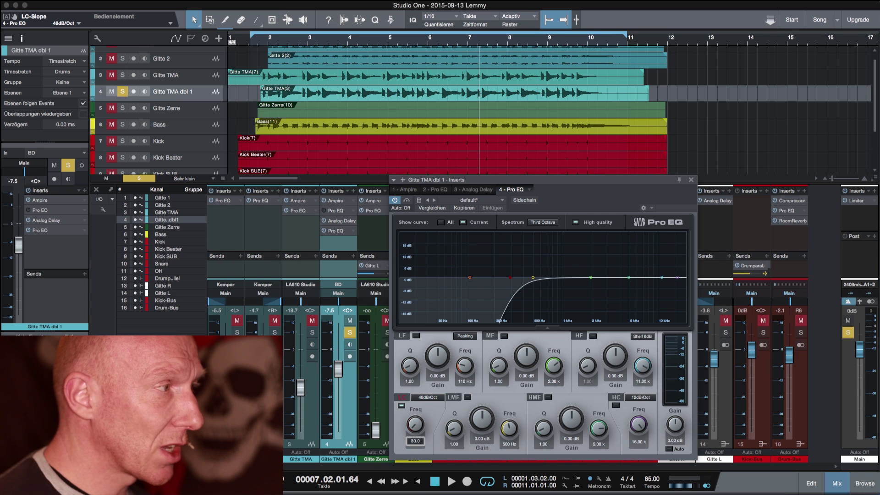
key("Return")
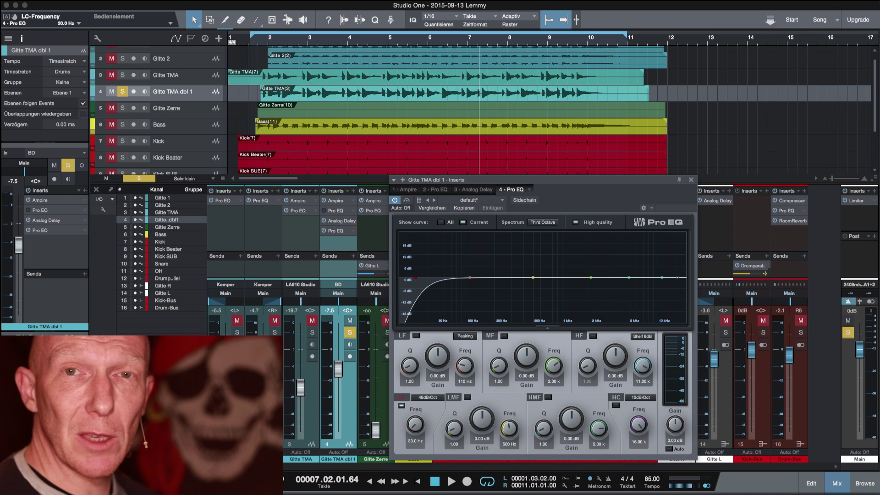